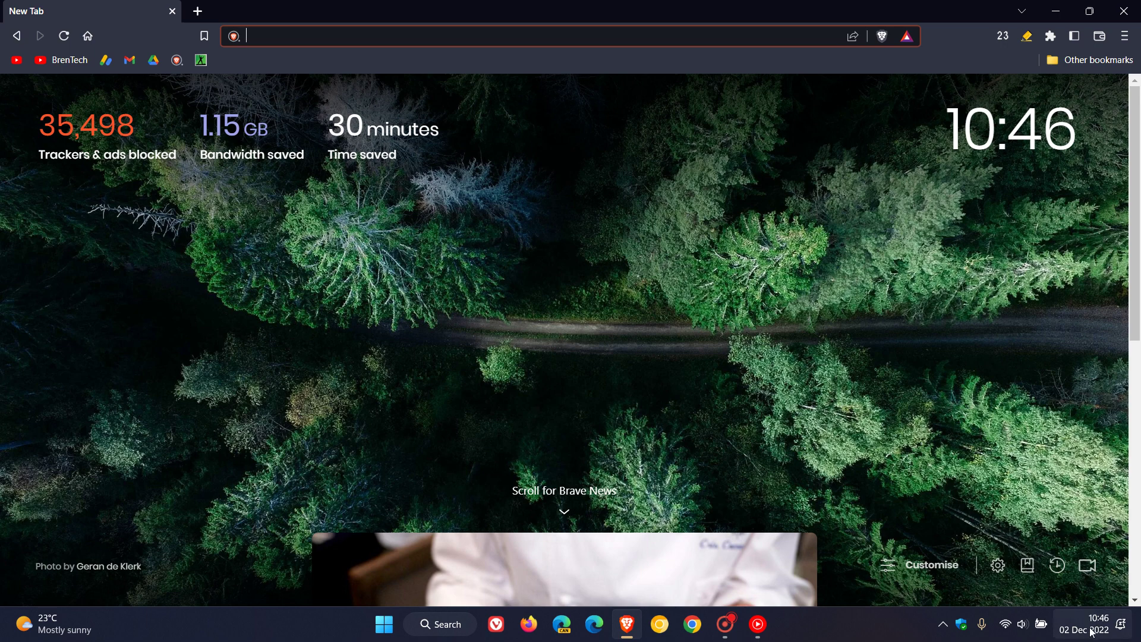
Step: Open the About Brave page from the main menu to reach the v1.46.133 release notes
{"action": "mouse_move", "coordinate": [1091, 632]}
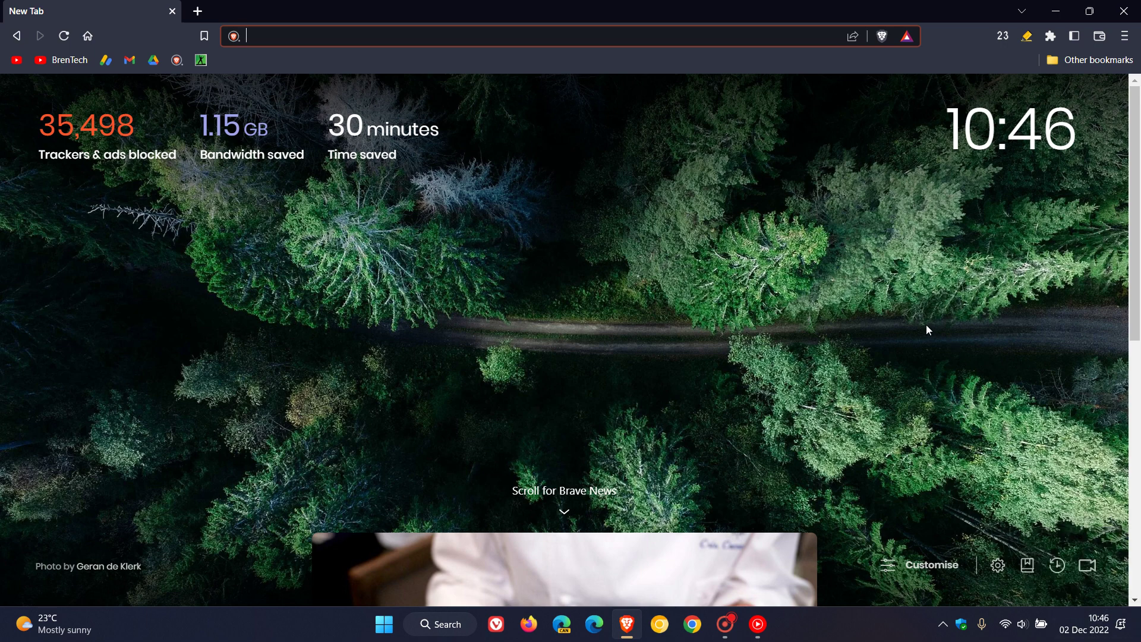
{"action": "left_click", "coordinate": [1125, 37]}
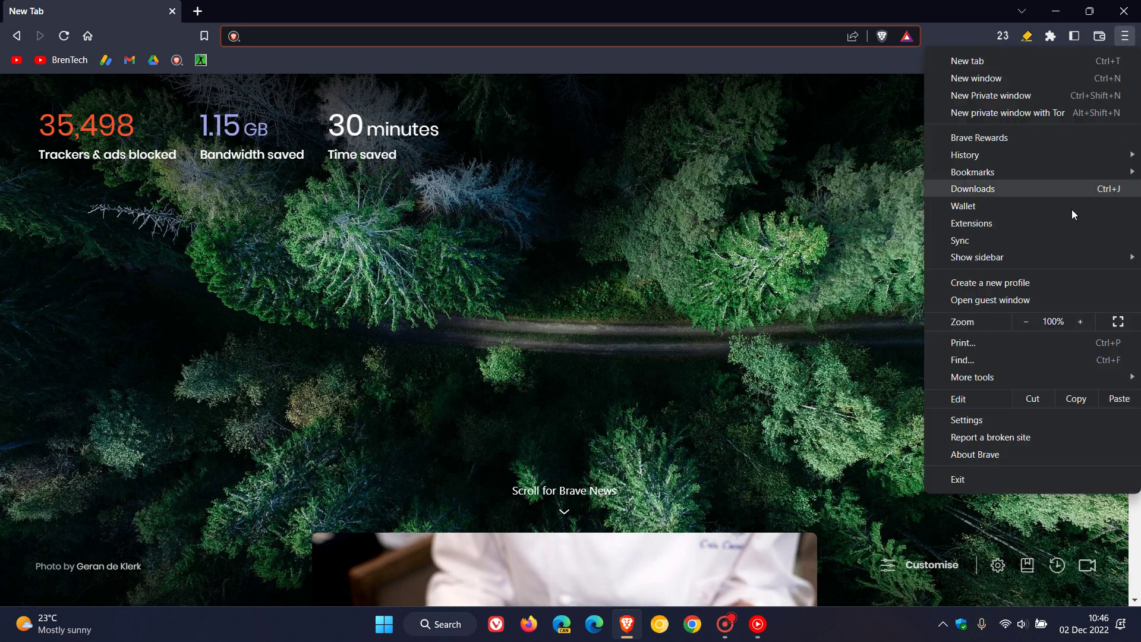
{"action": "left_click", "coordinate": [992, 455]}
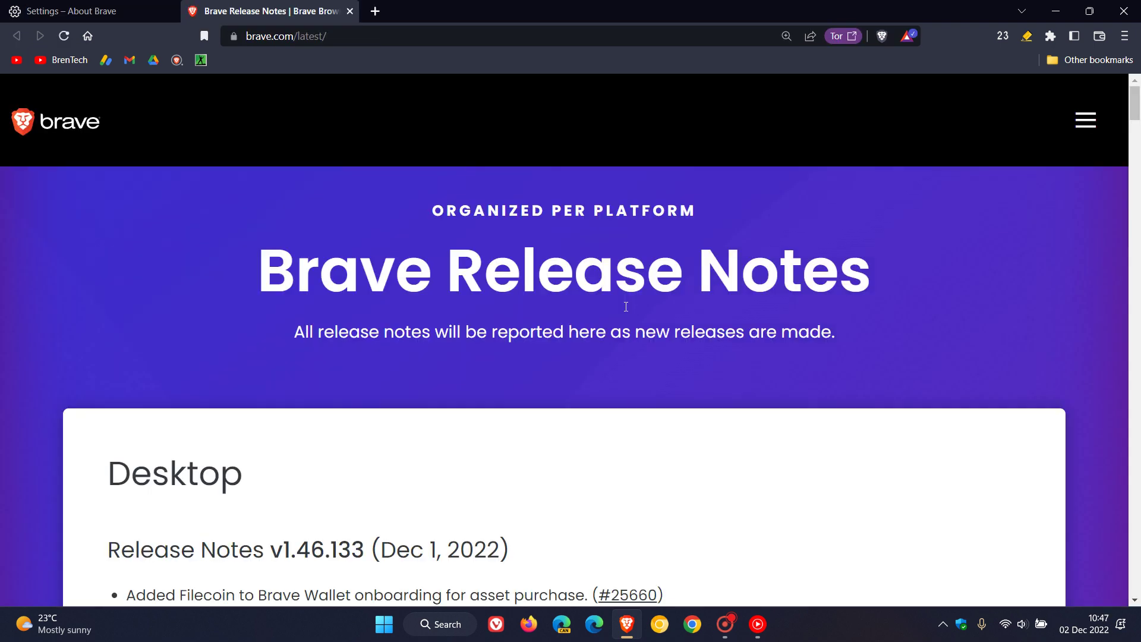
Step: Highlight each Brave Wallet item in the desktop release notes, then clear the selection
{"action": "scroll", "coordinate": [625, 307], "scroll_direction": "down", "scroll_amount": 5}
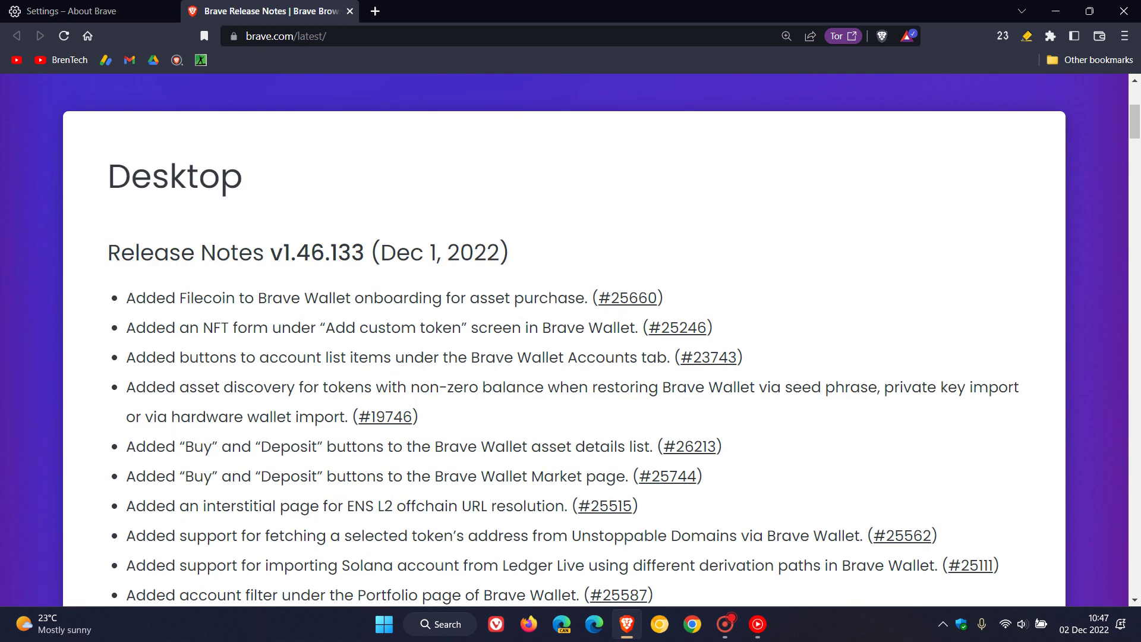
{"action": "left_click_drag", "start_coordinate": [258, 298], "coordinate": [350, 298]}
{"action": "left_click_drag", "start_coordinate": [467, 357], "coordinate": [563, 357]}
{"action": "left_click_drag", "start_coordinate": [435, 446], "coordinate": [516, 452]}
{"action": "left_click_drag", "start_coordinate": [435, 476], "coordinate": [527, 476]}
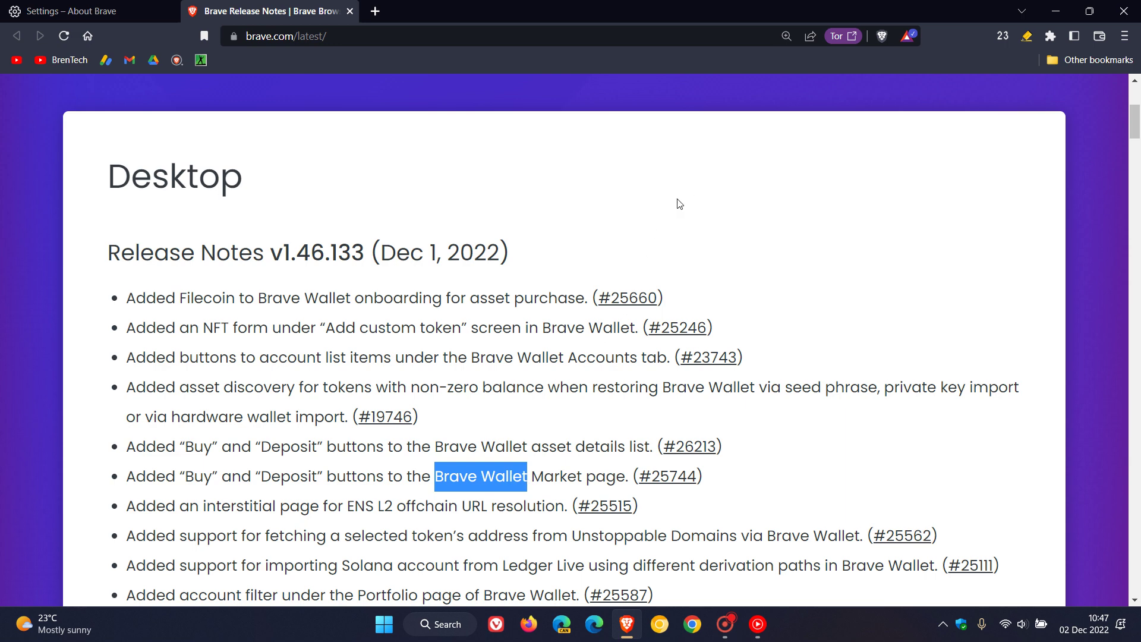
{"action": "left_click", "coordinate": [689, 225]}
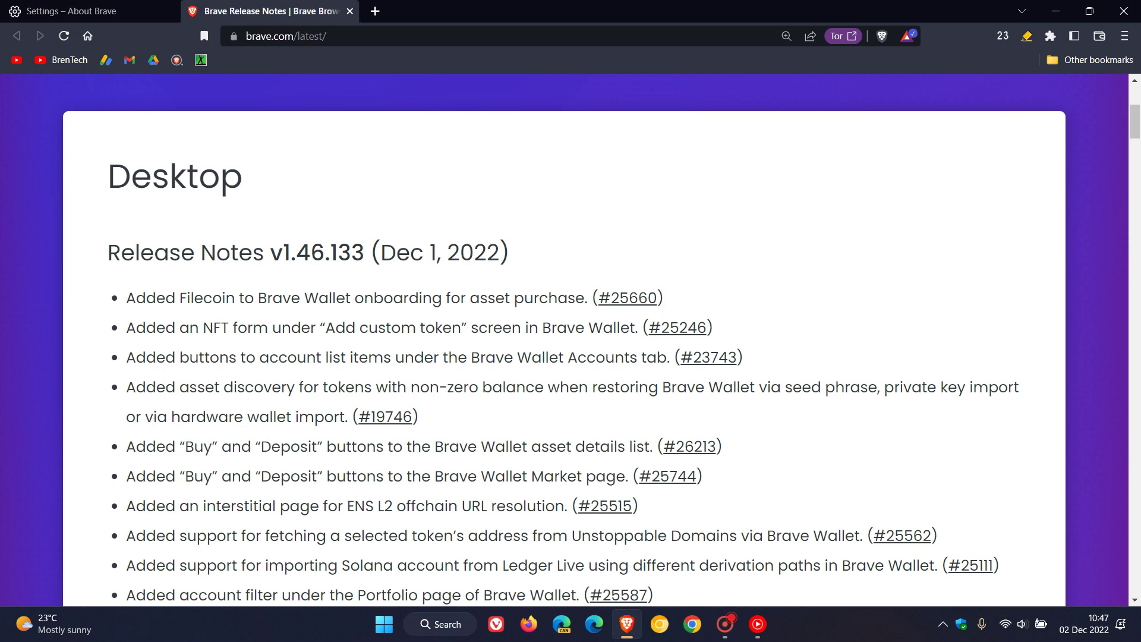
Step: Close the release notes tab, dismiss the Wallet popup, and go Home to a New Tab page
{"action": "left_click", "coordinate": [349, 11]}
{"action": "left_click", "coordinate": [1100, 37]}
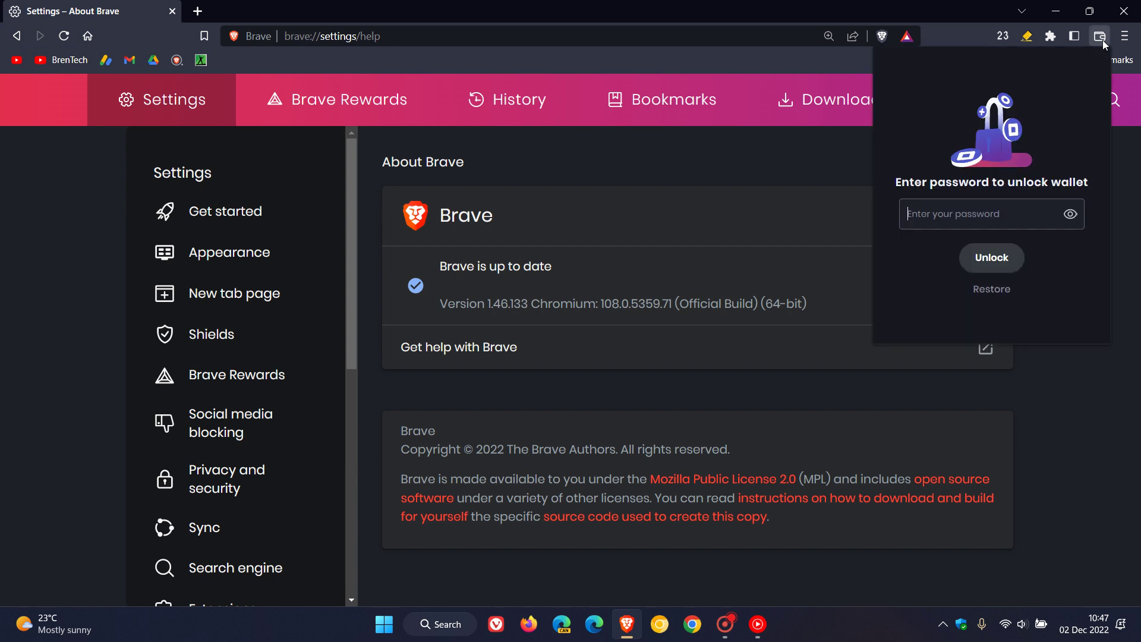
{"action": "double_click", "coordinate": [1073, 410]}
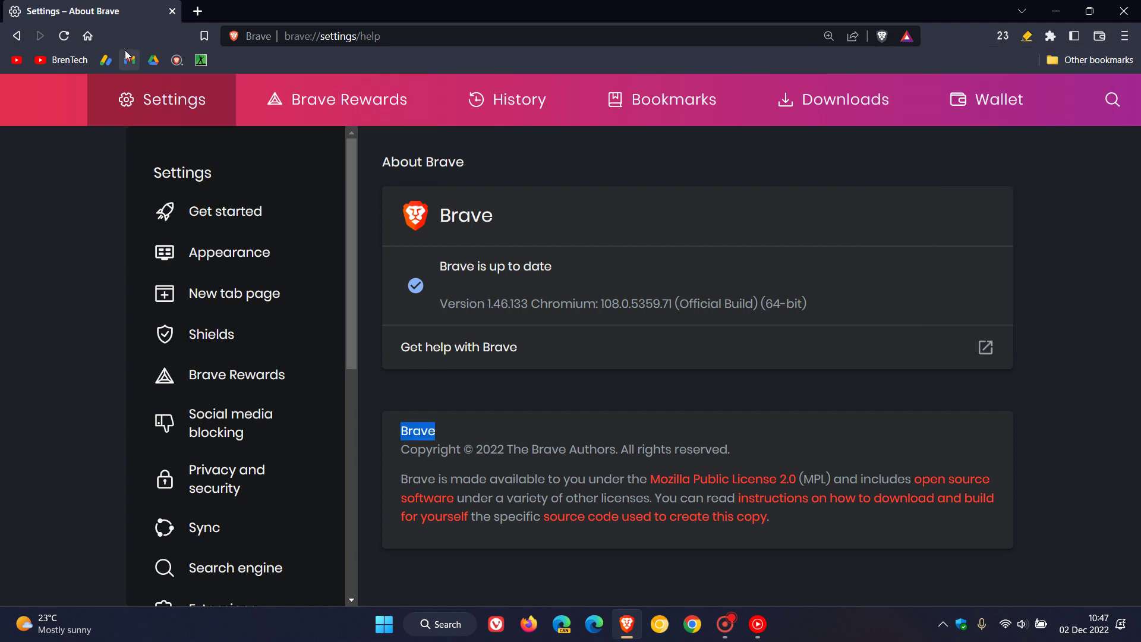
{"action": "left_click", "coordinate": [88, 37]}
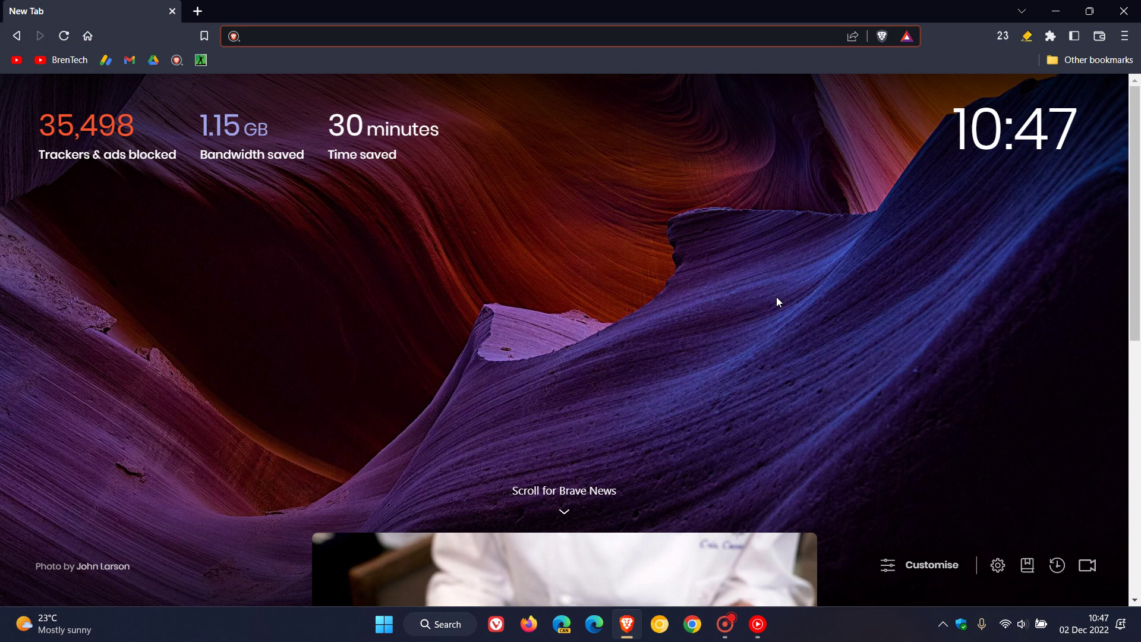
{"action": "left_click", "coordinate": [907, 39]}
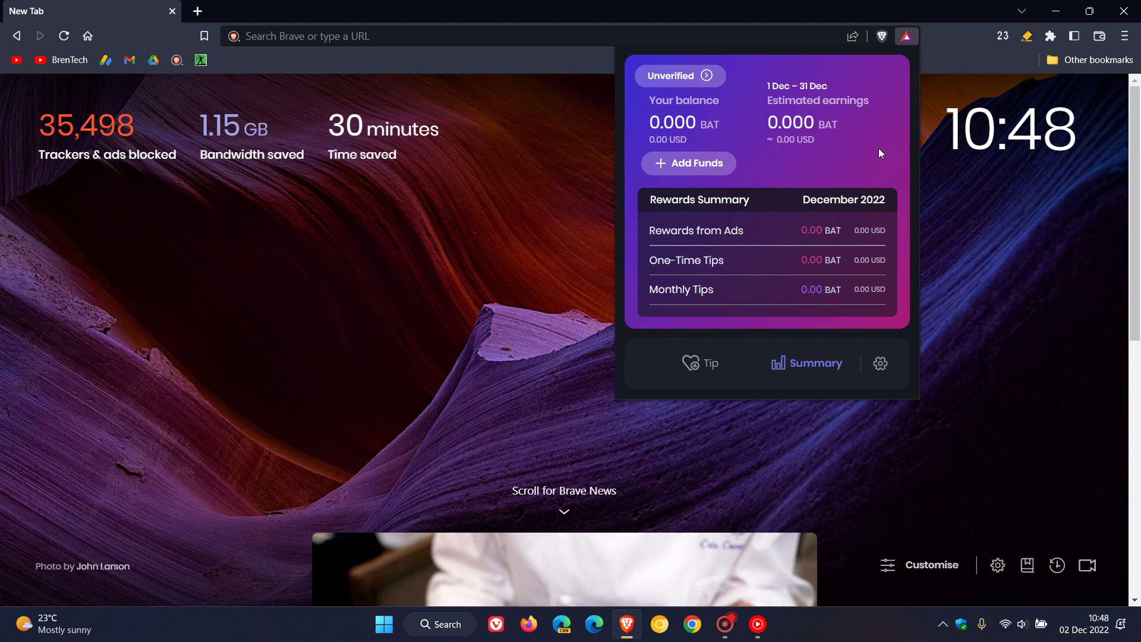
{"action": "left_click", "coordinate": [907, 41]}
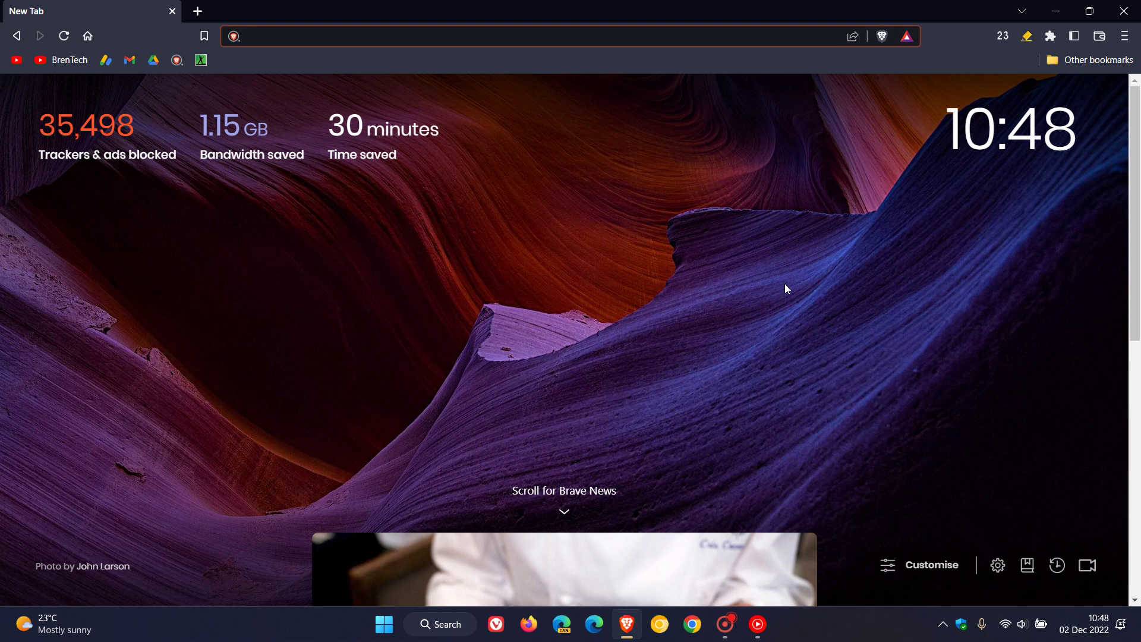
{"action": "left_click", "coordinate": [917, 577]}
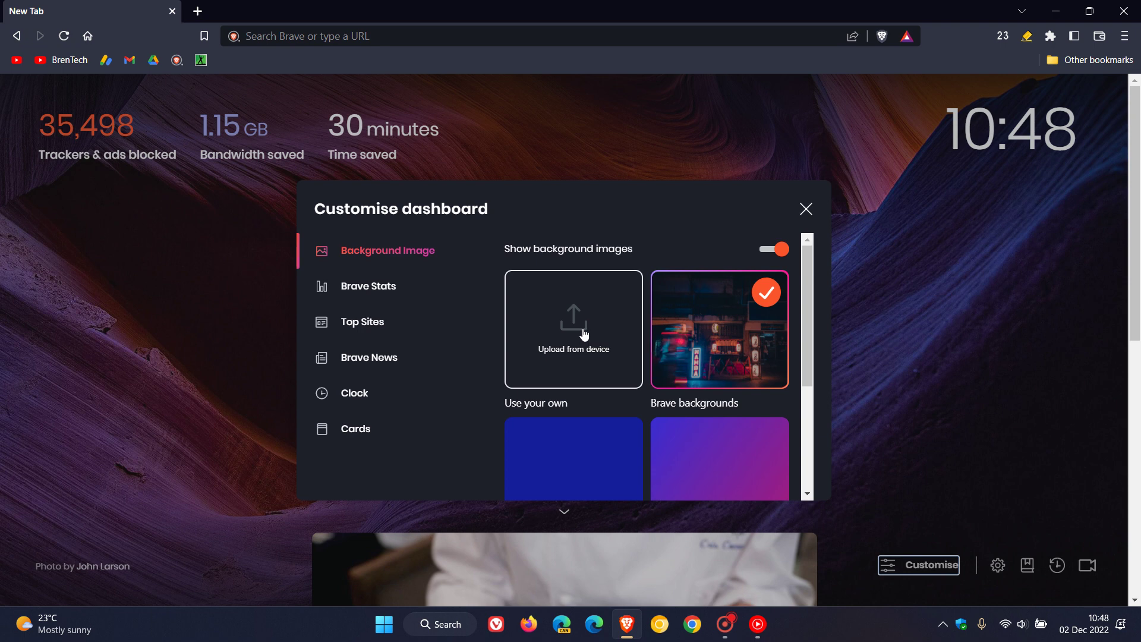
{"action": "left_click", "coordinate": [375, 358]}
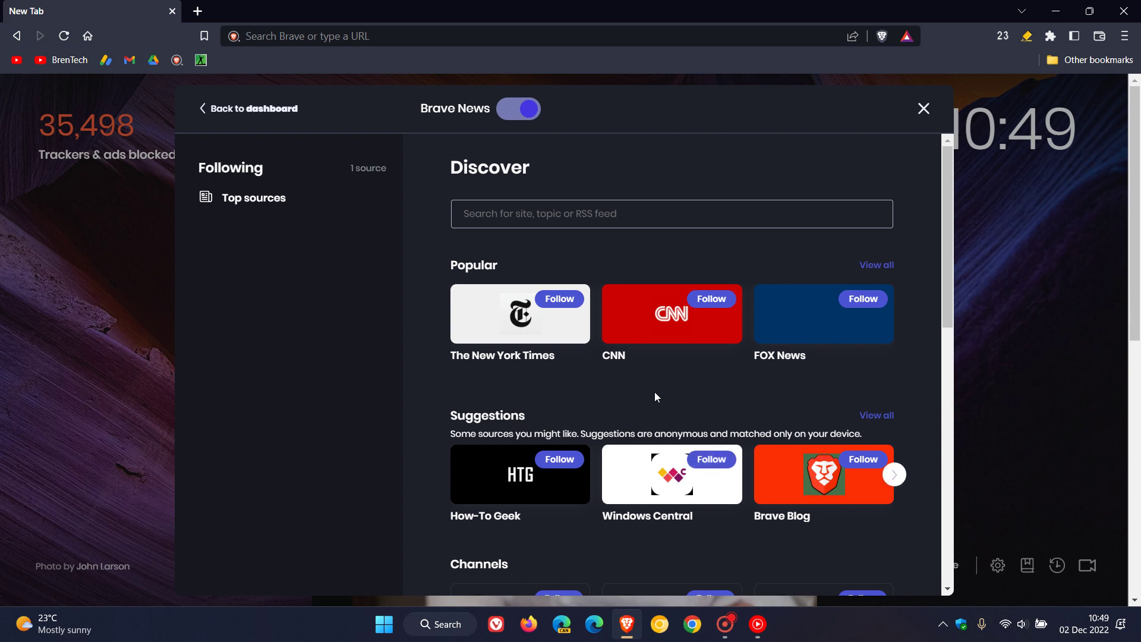
{"action": "left_click", "coordinate": [924, 110]}
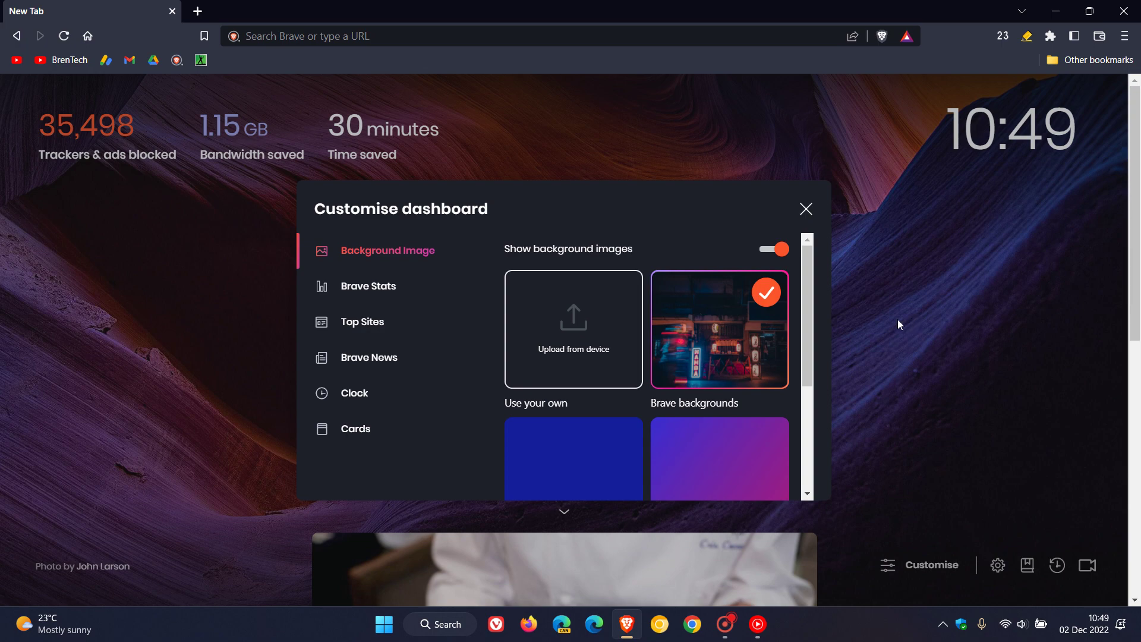
{"action": "left_click", "coordinate": [805, 209]}
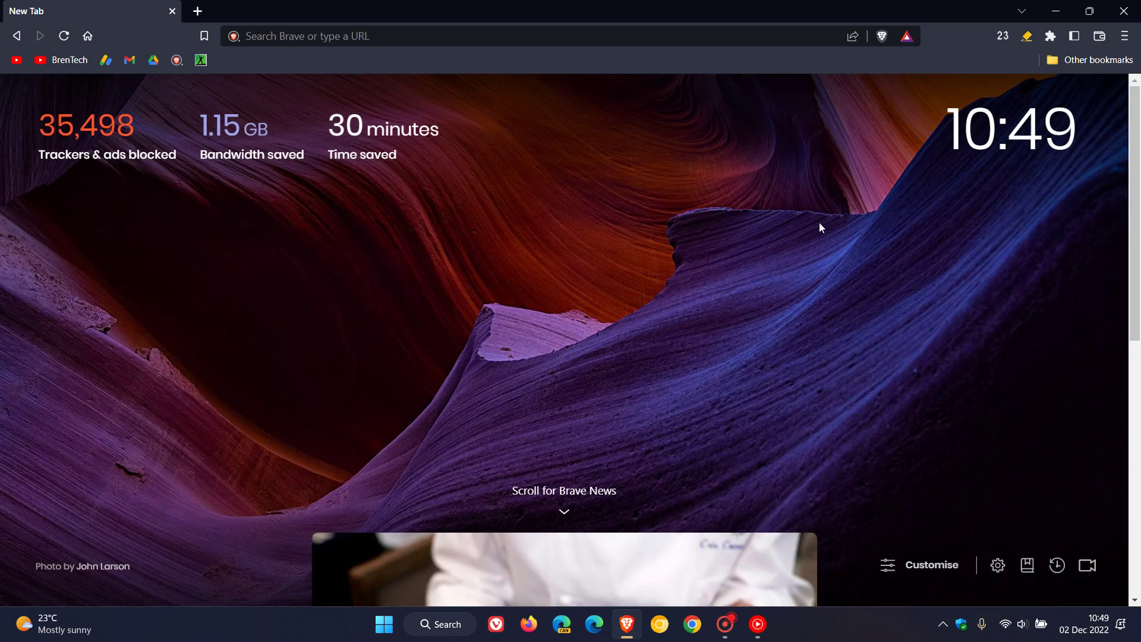
Step: Open Settings from the main menu, landing on the Get started page
{"action": "left_click", "coordinate": [1124, 36]}
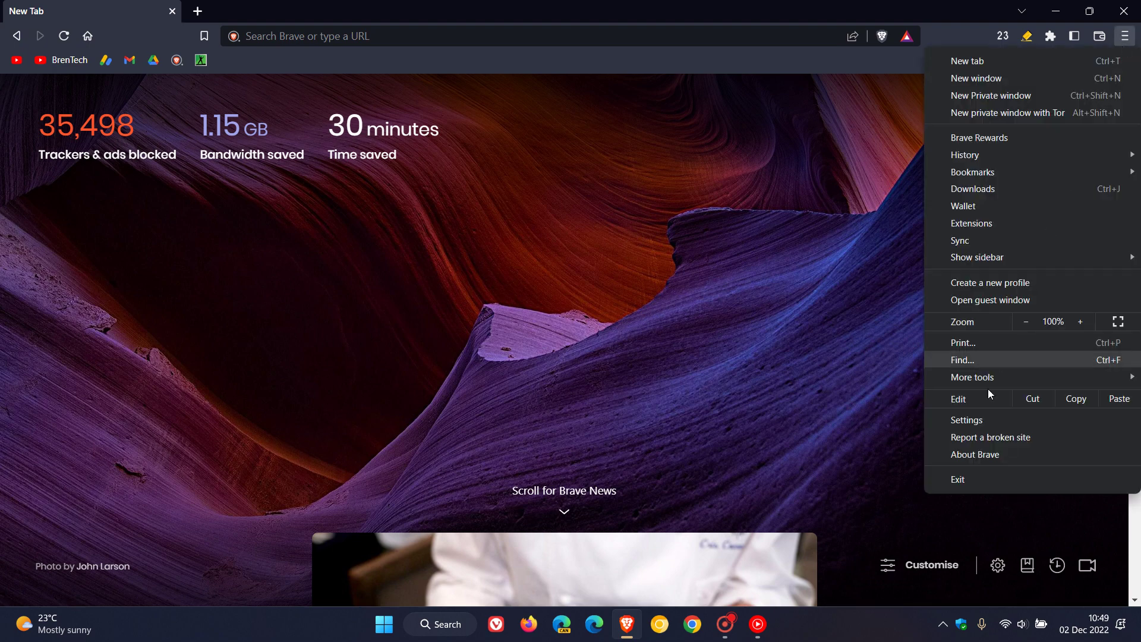
{"action": "left_click", "coordinate": [966, 420]}
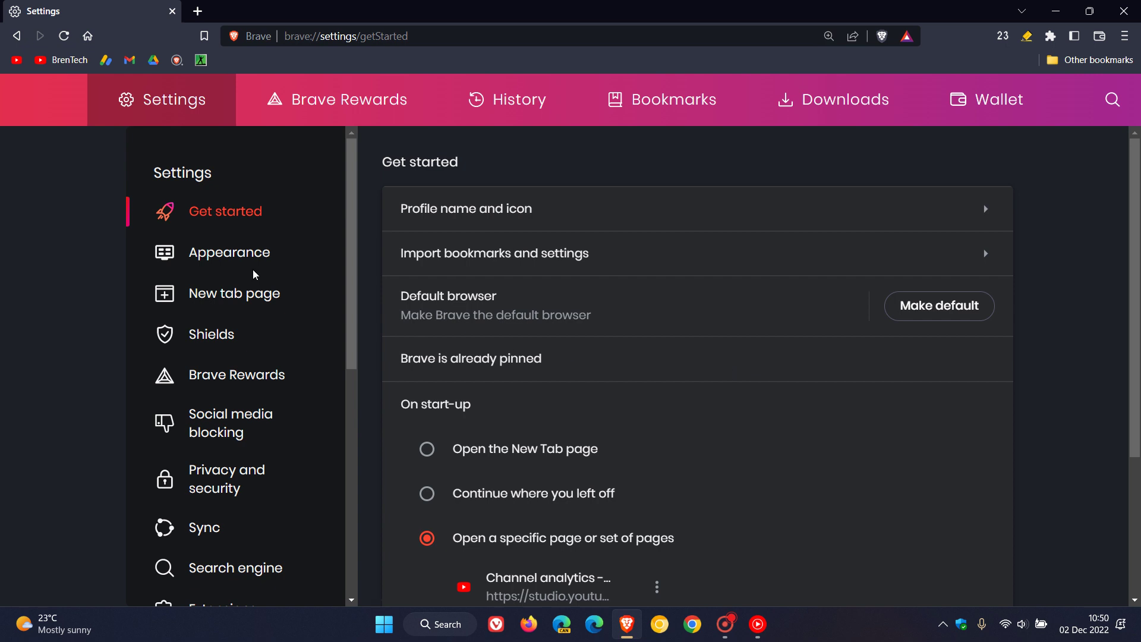
Step: Go to the Appearance settings and open the reading-list side panel
{"action": "left_click", "coordinate": [221, 255]}
{"action": "scroll", "coordinate": [1065, 363], "scroll_direction": "down", "scroll_amount": 7}
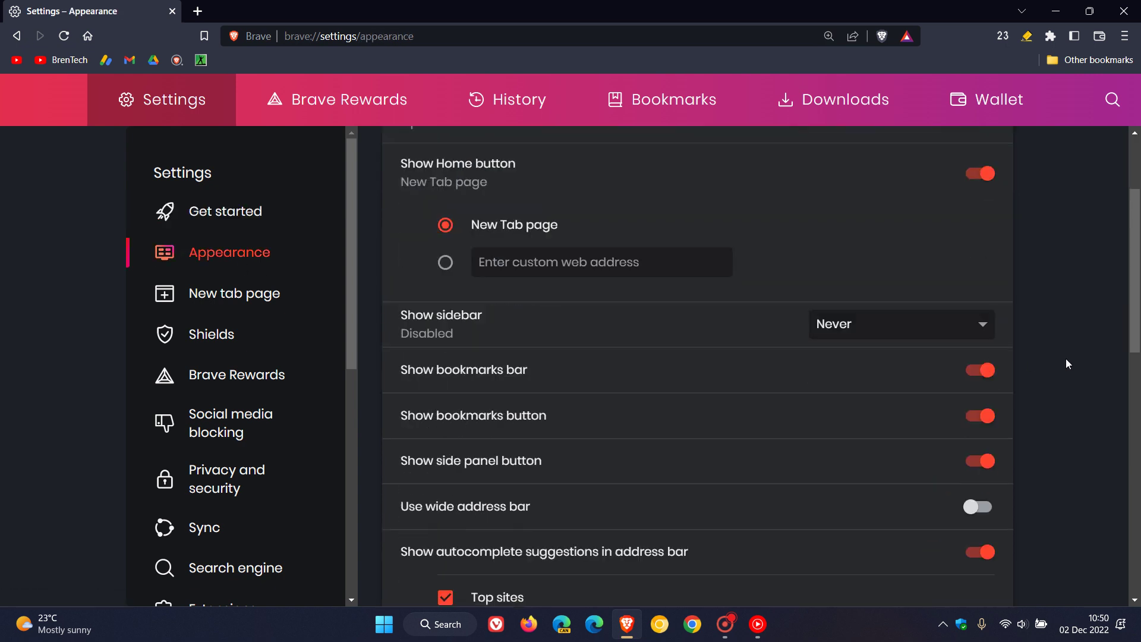
{"action": "scroll", "coordinate": [1066, 364], "scroll_direction": "down", "scroll_amount": 4}
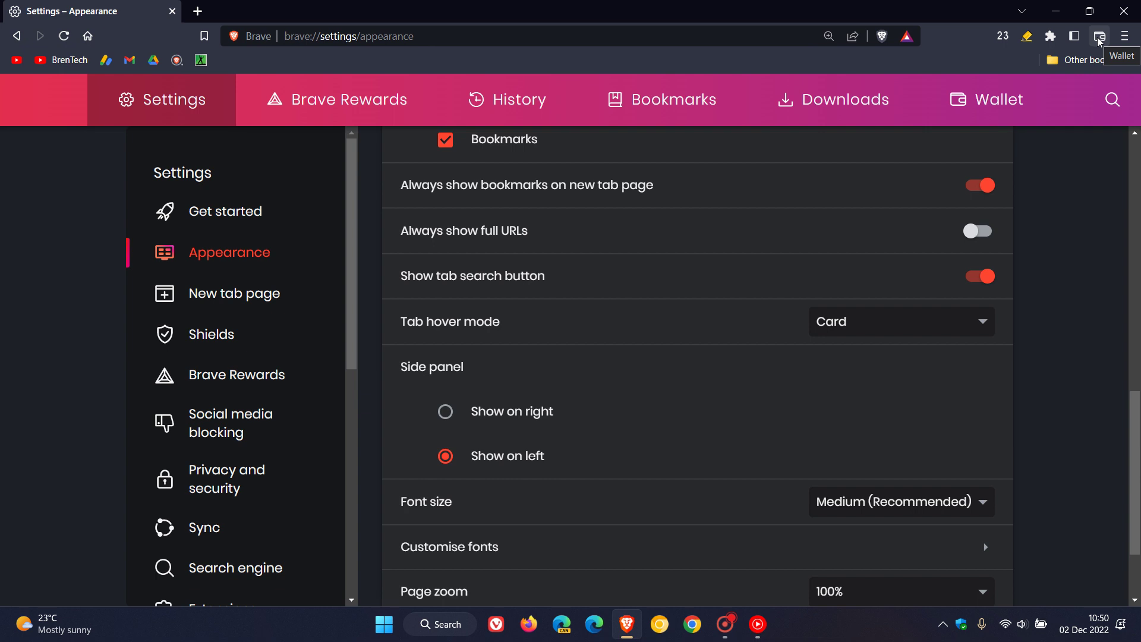
{"action": "left_click", "coordinate": [1073, 39]}
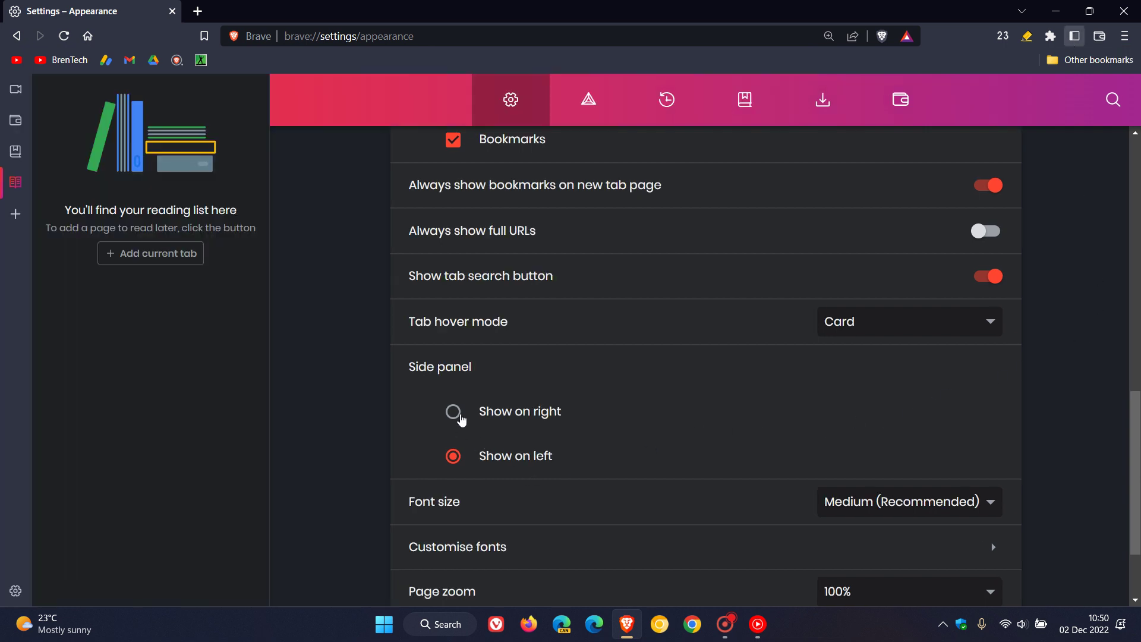
Step: Switch the side panel between Show on right and Show on left, ending on left
{"action": "left_click", "coordinate": [461, 415]}
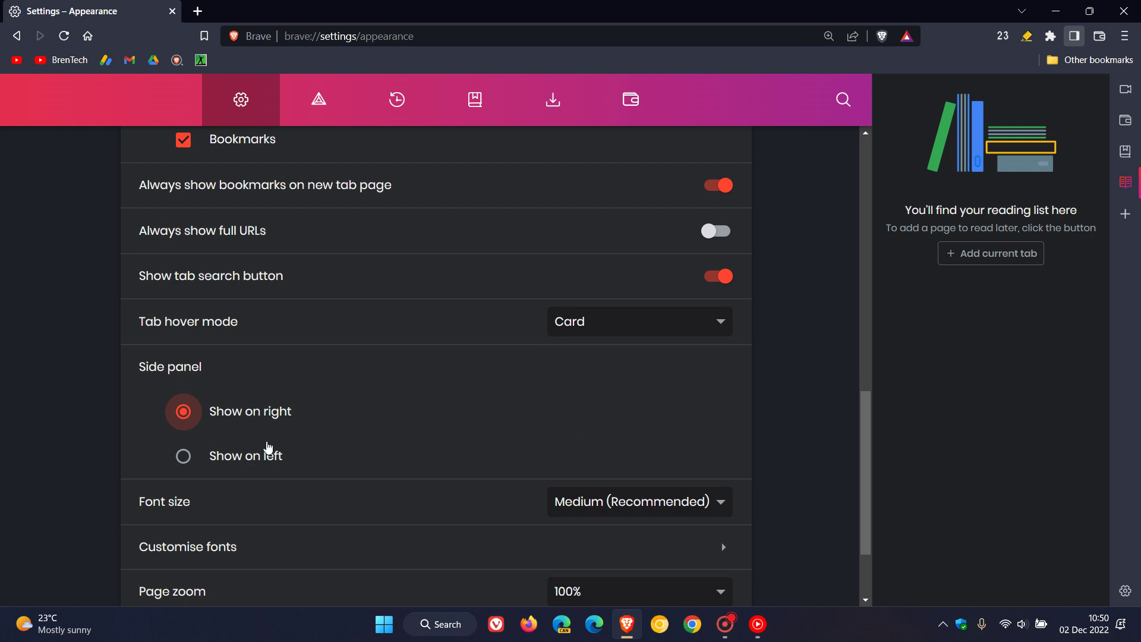
{"action": "left_click", "coordinate": [183, 457]}
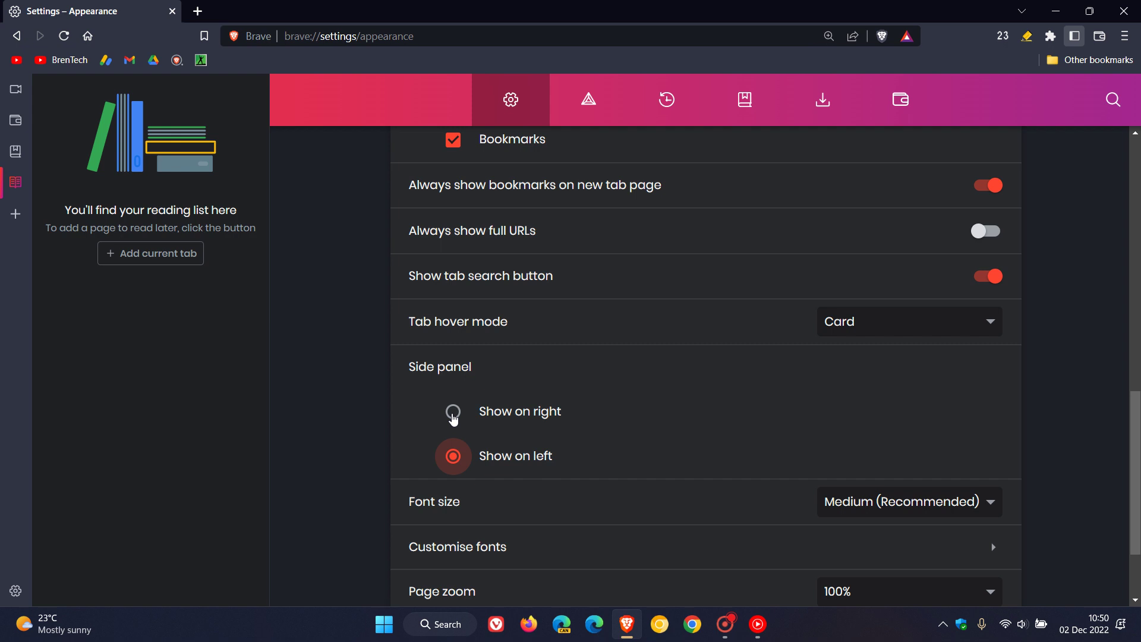
{"action": "left_click", "coordinate": [453, 413]}
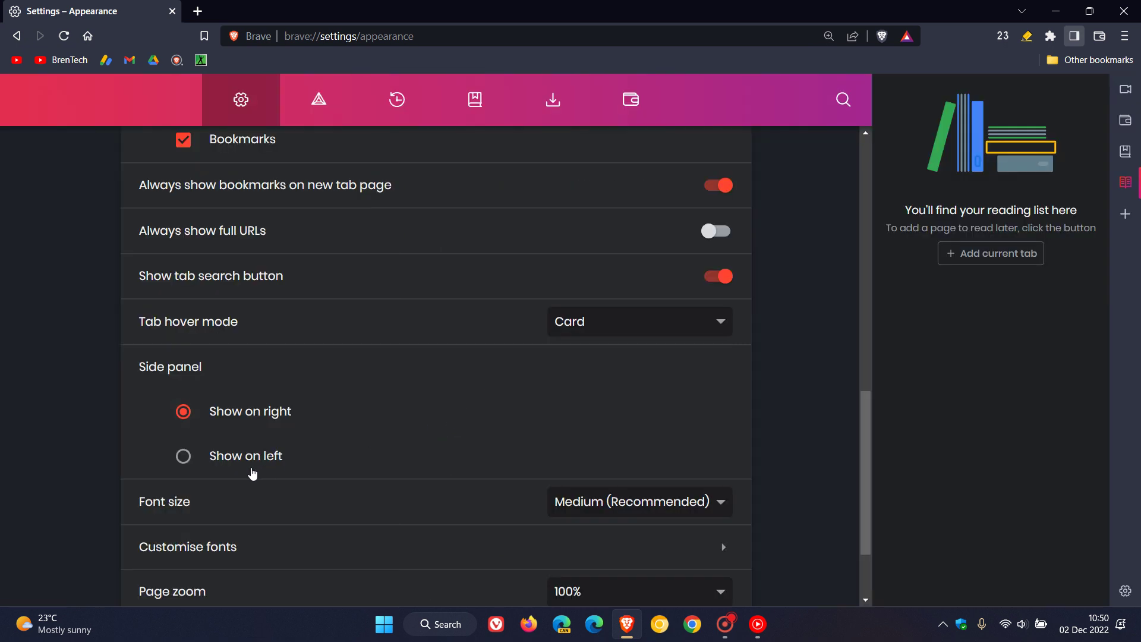
{"action": "left_click", "coordinate": [184, 457]}
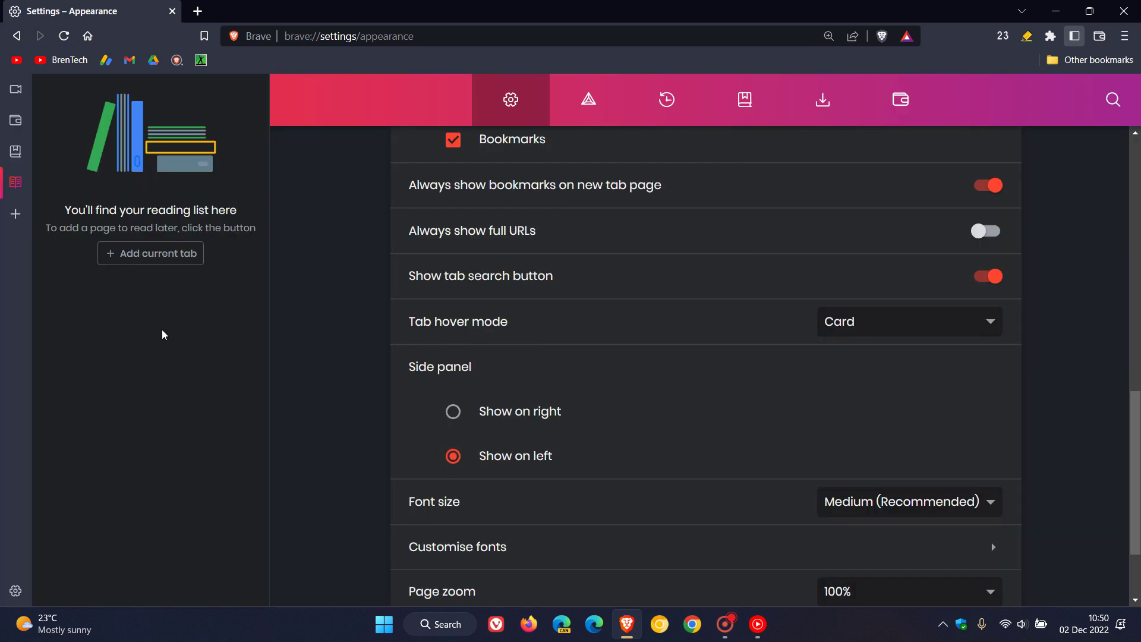
{"action": "left_click", "coordinate": [452, 415]}
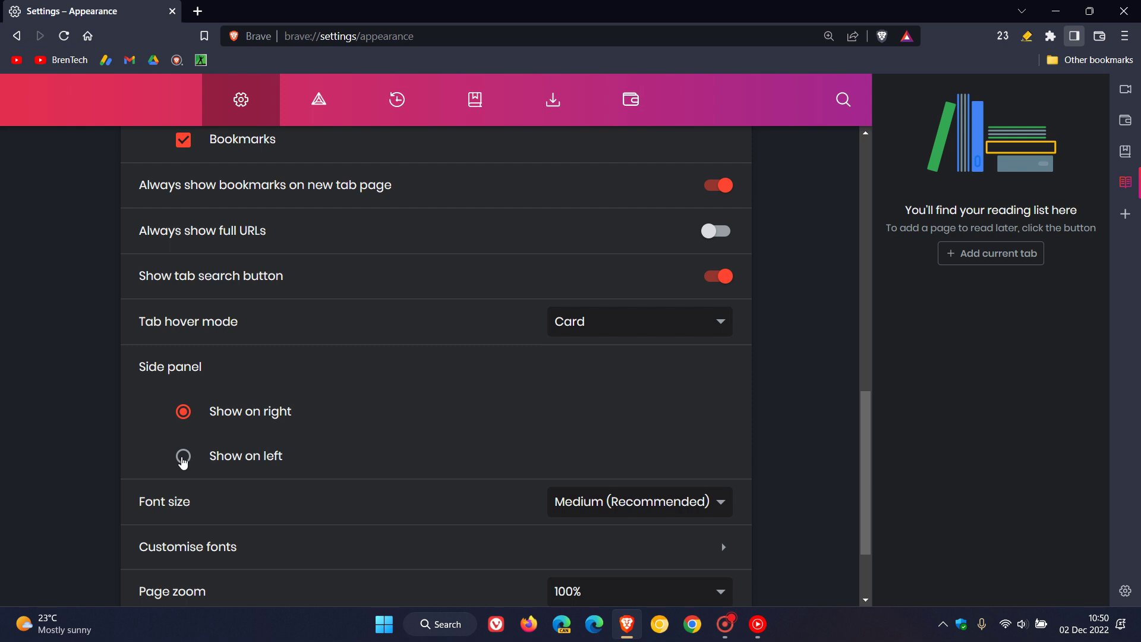
{"action": "left_click", "coordinate": [183, 459]}
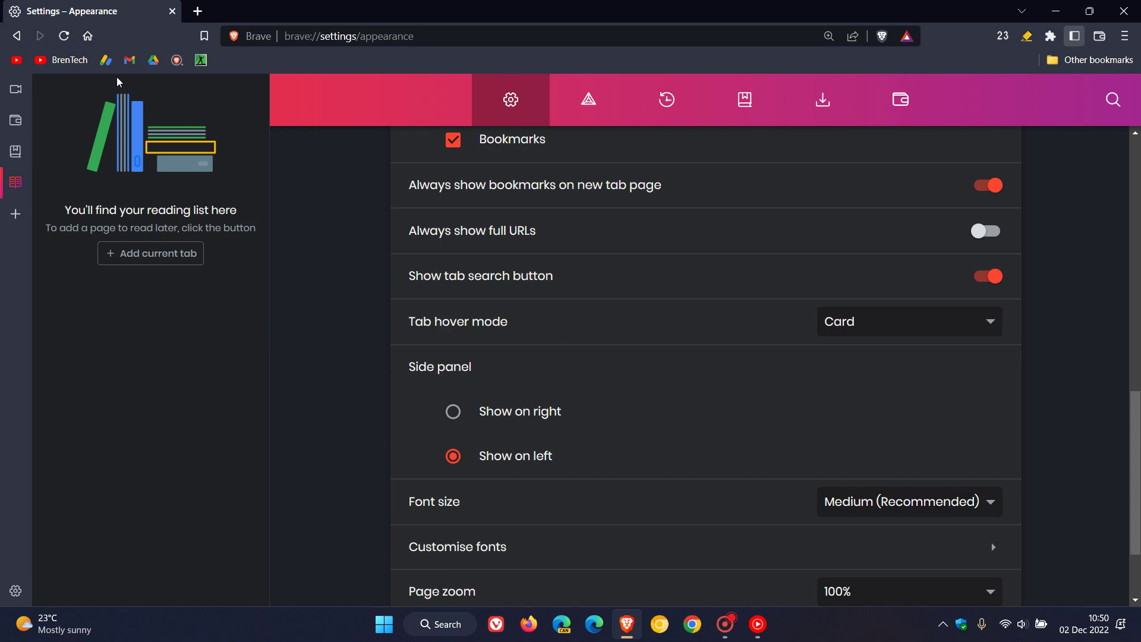
Step: Return to a New Tab page, hide the side panel, then open and close a private Tor window
{"action": "left_click", "coordinate": [87, 36]}
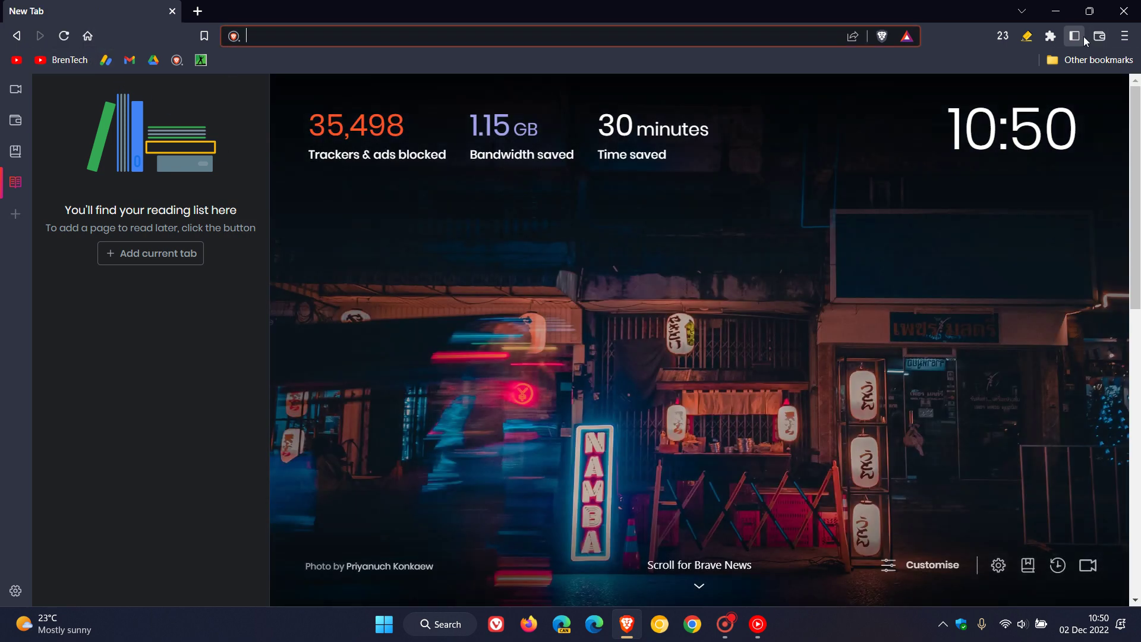
{"action": "left_click", "coordinate": [1076, 36]}
{"action": "left_click", "coordinate": [1124, 35]}
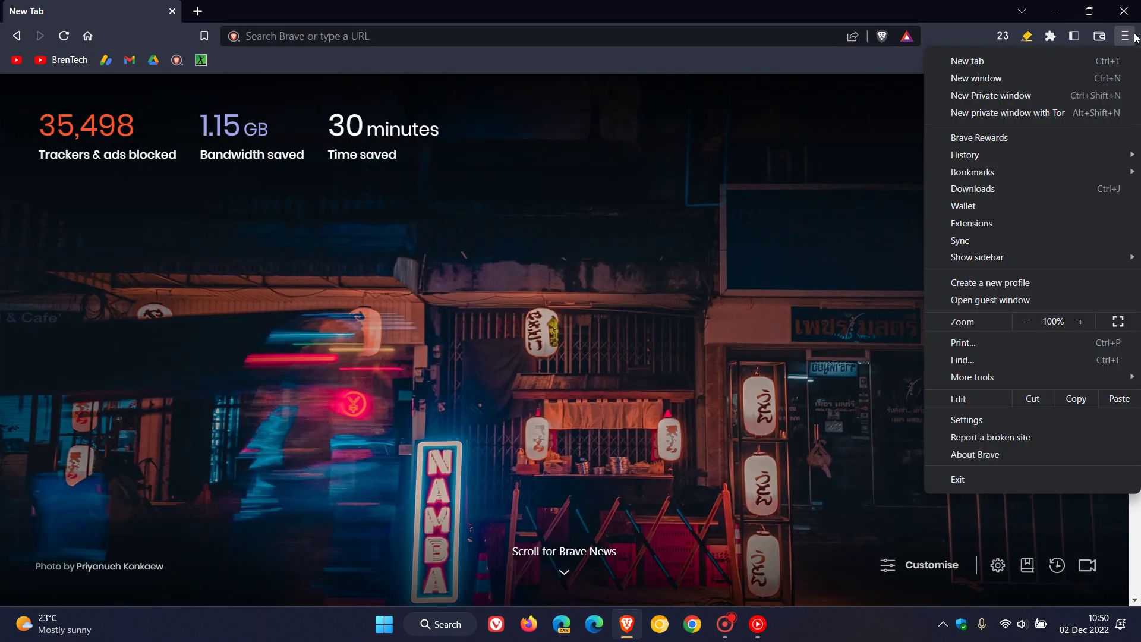
{"action": "left_click", "coordinate": [1042, 117]}
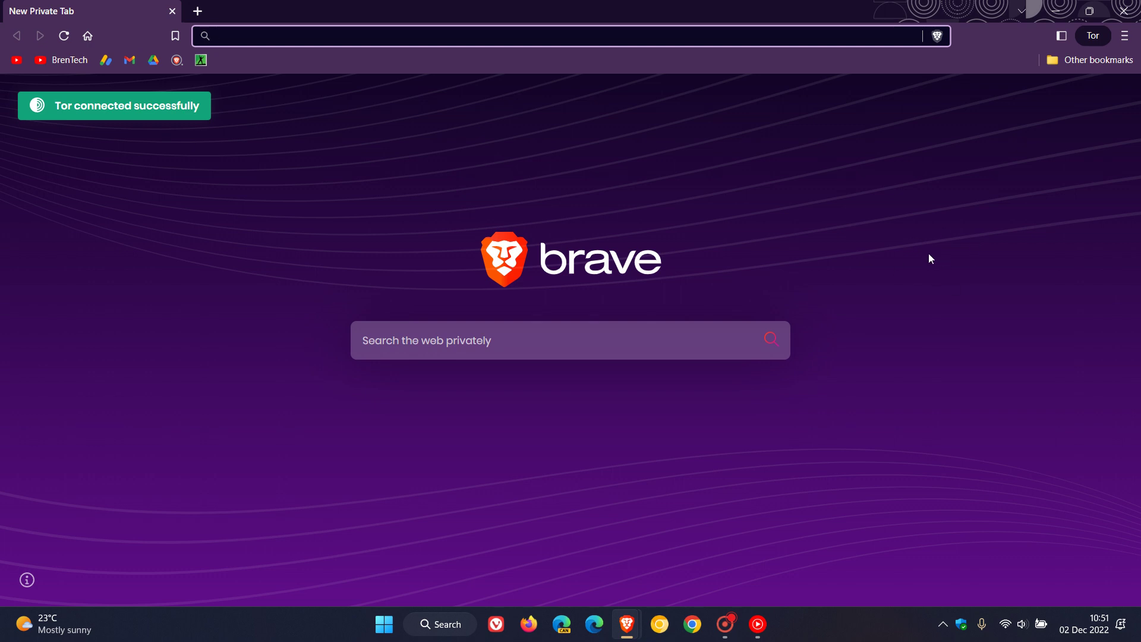
{"action": "left_click", "coordinate": [1122, 11]}
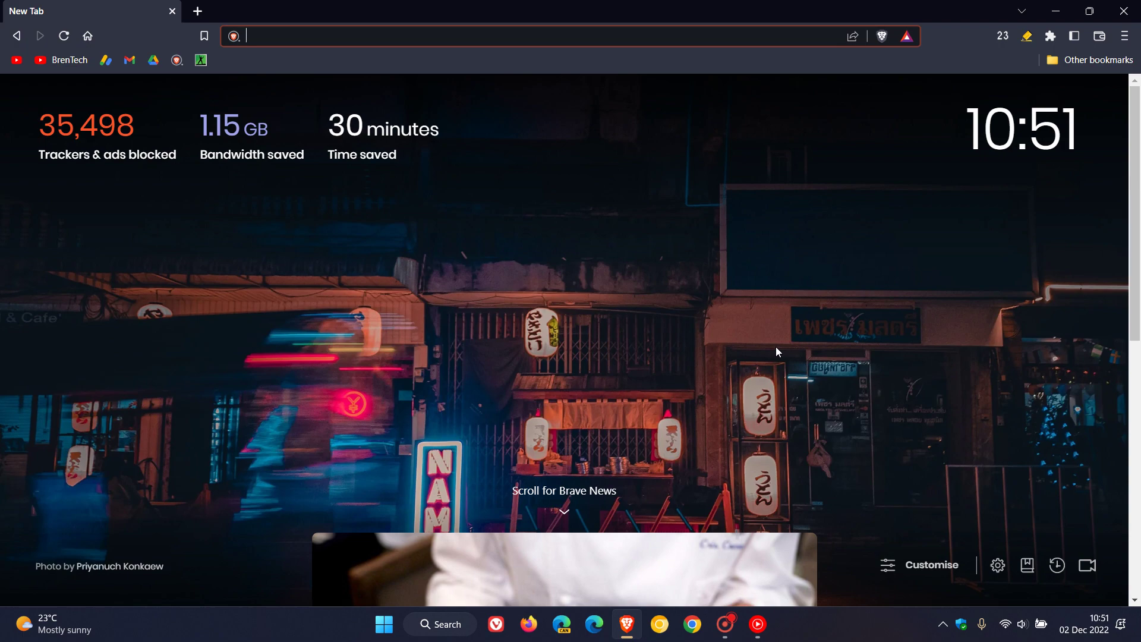
{"action": "left_click", "coordinate": [90, 33]}
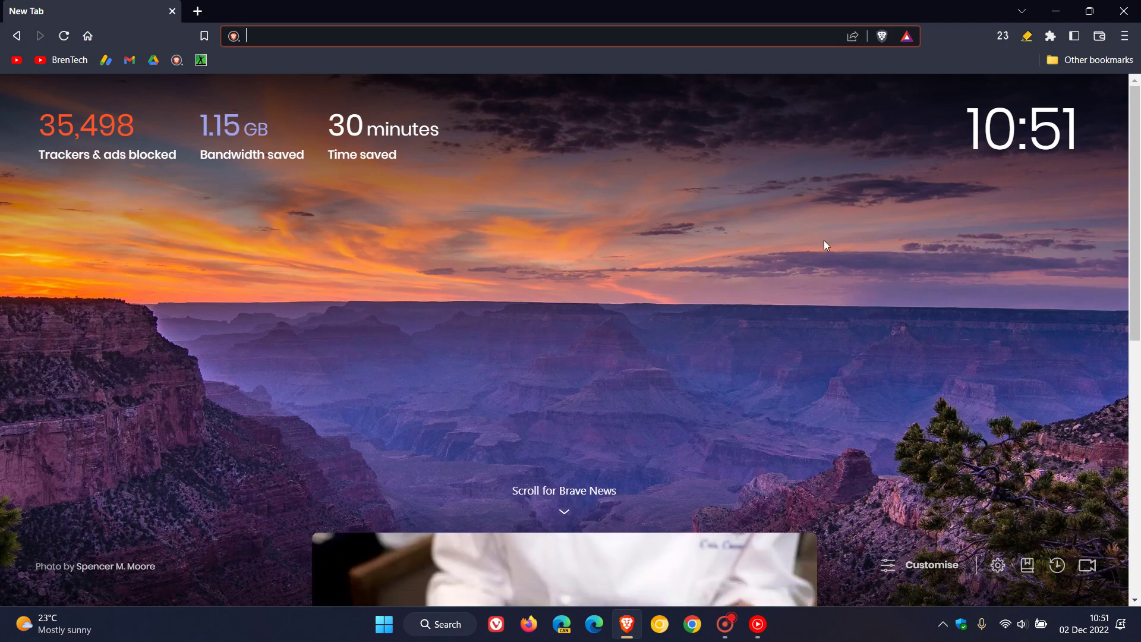
{"action": "left_click", "coordinate": [1124, 36]}
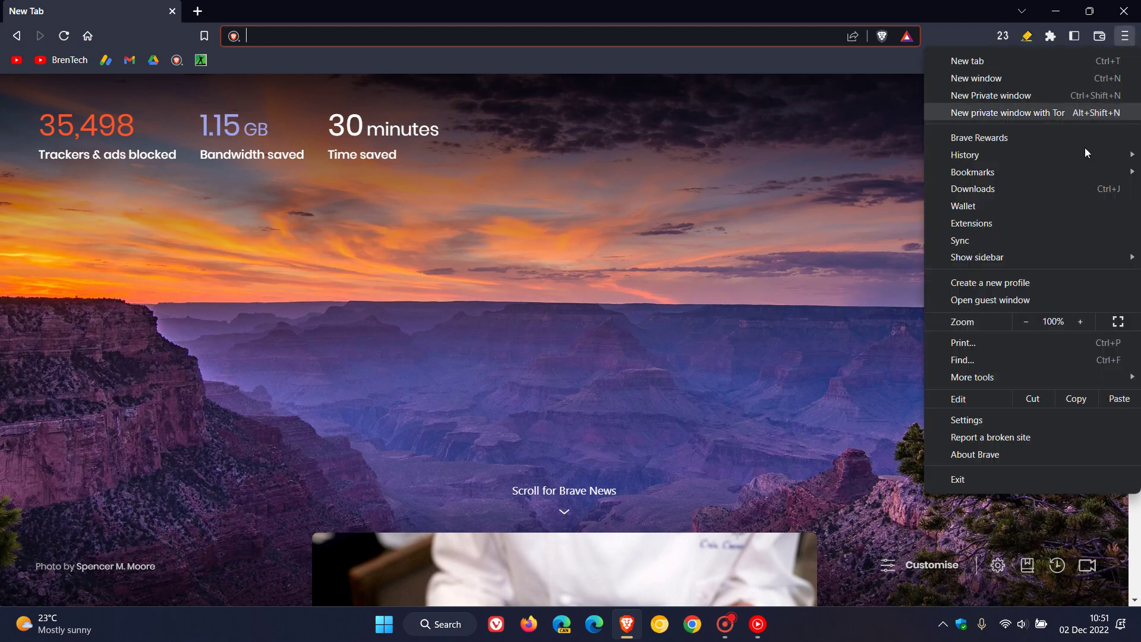
{"action": "left_click", "coordinate": [998, 455]}
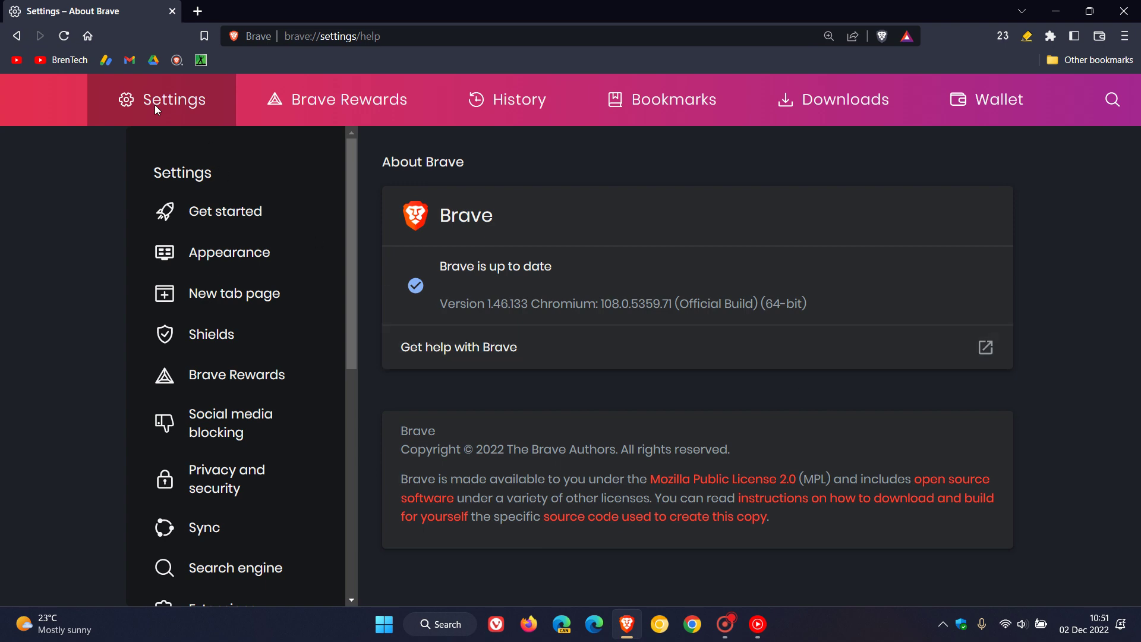
{"action": "left_click", "coordinate": [89, 38]}
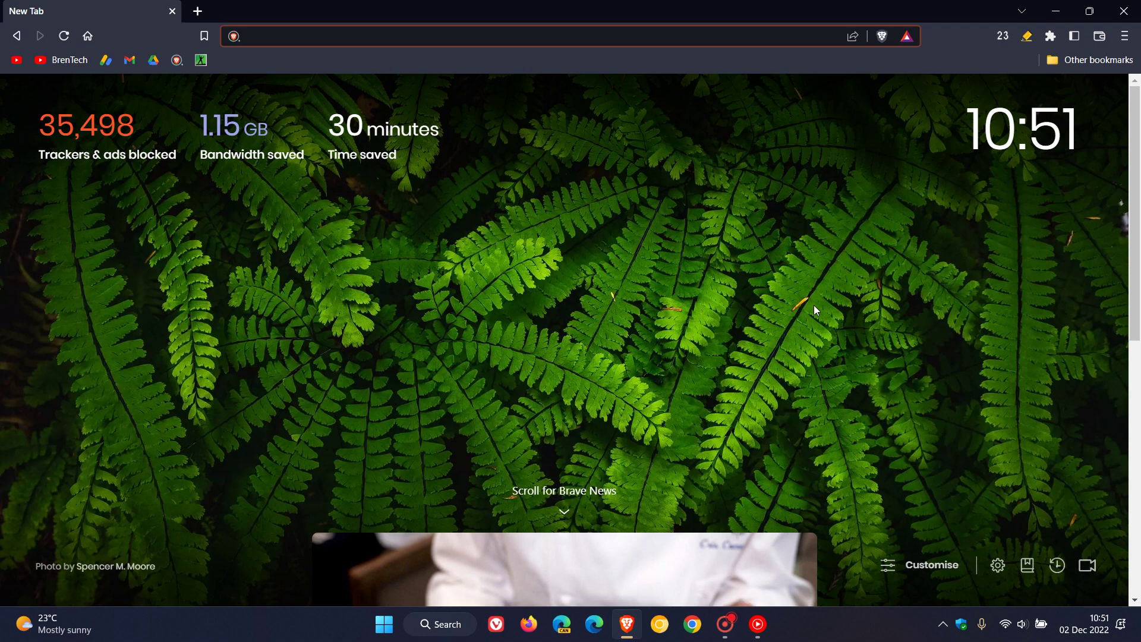
{"action": "left_click", "coordinate": [1124, 36]}
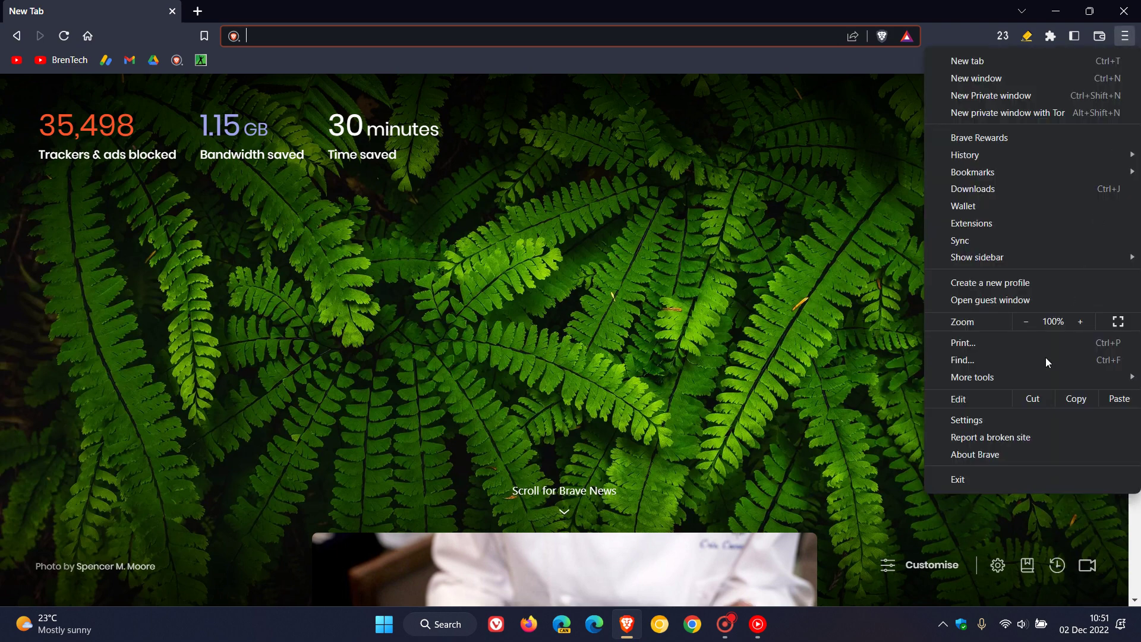
{"action": "left_click", "coordinate": [999, 453]}
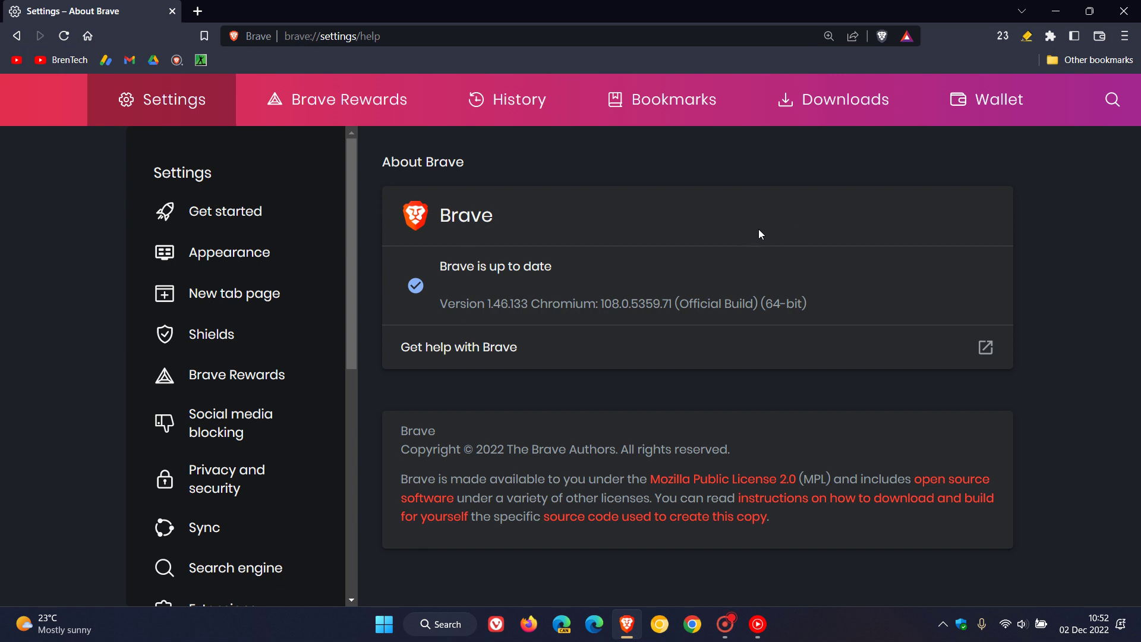
{"action": "left_click", "coordinate": [90, 37]}
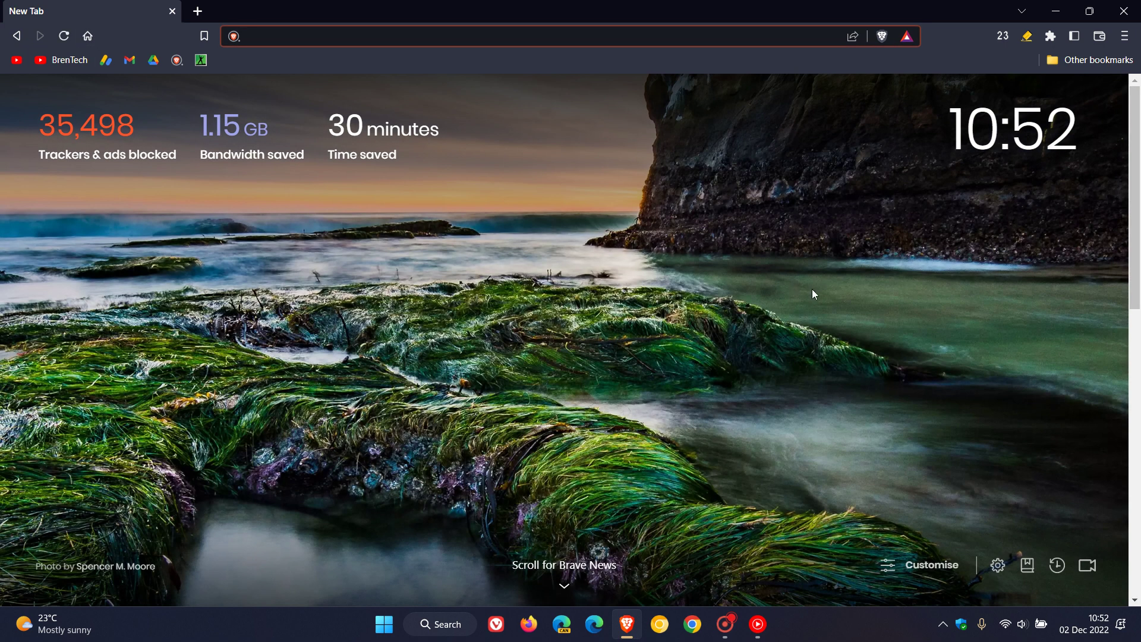